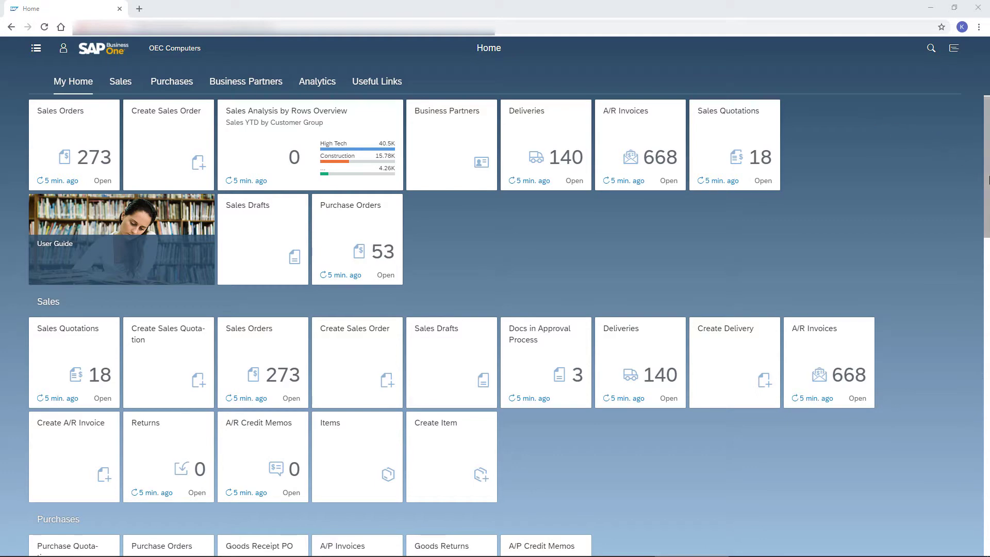
Browse the home sections, refresh the Sales Orders count, and open the 273 open sales orders.
drag(986, 172, 987, 349)
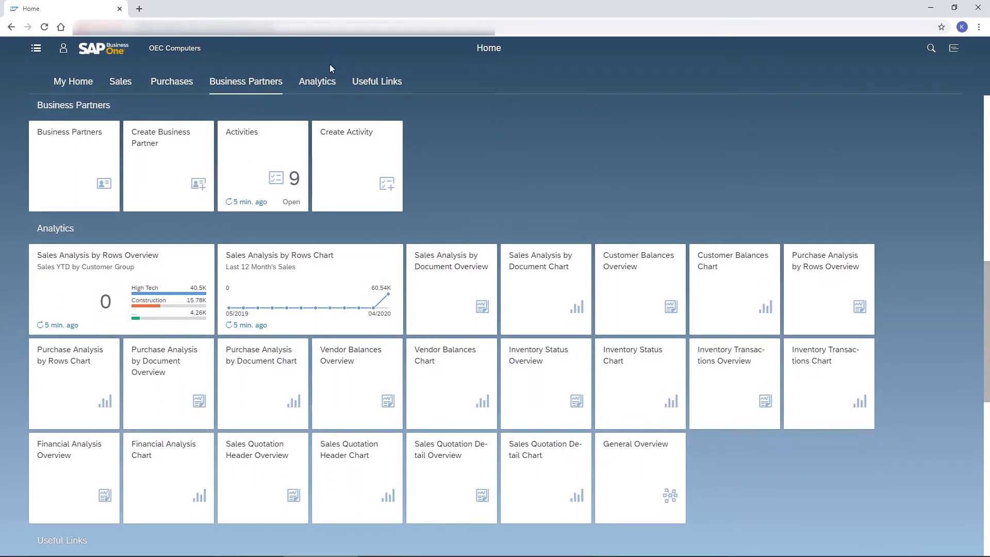
click(176, 86)
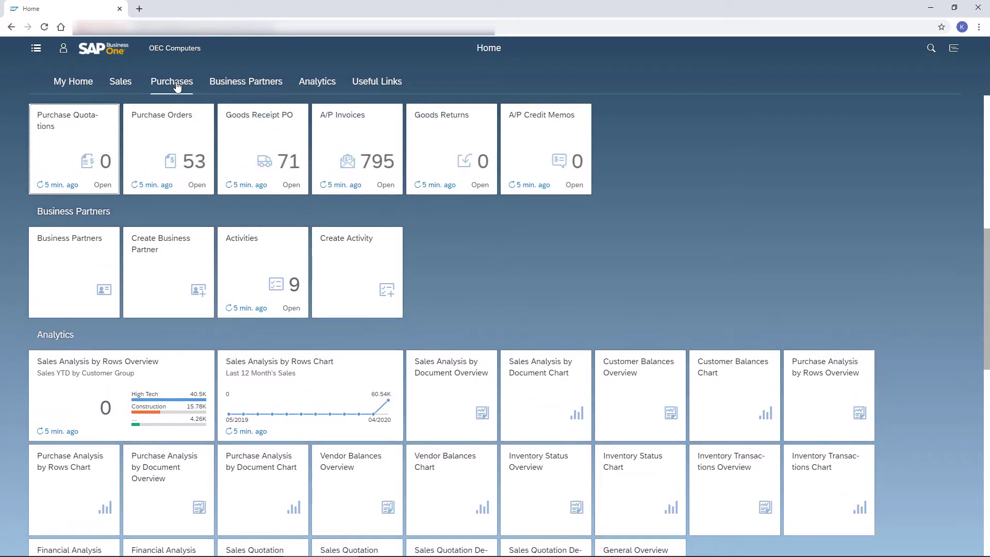
click(120, 86)
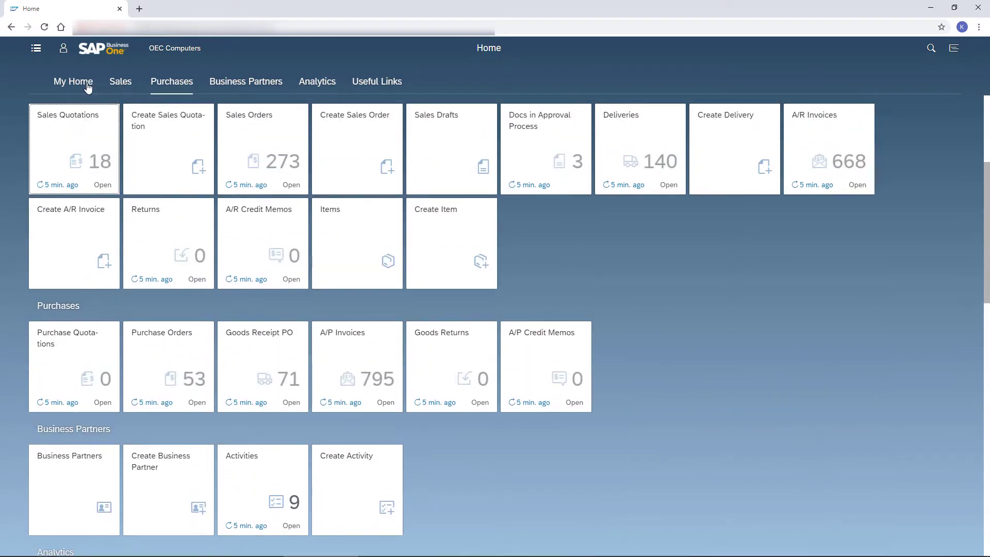
click(85, 86)
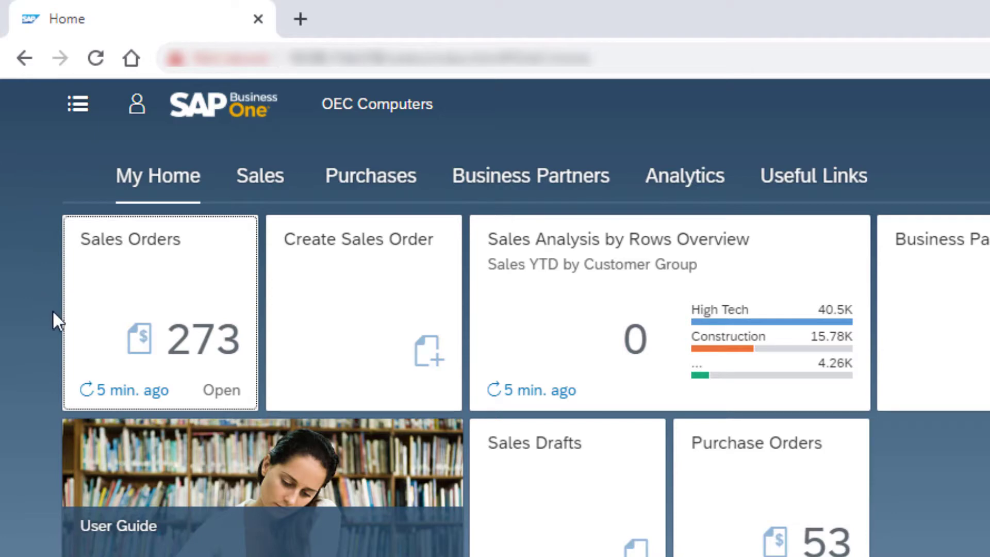
click(89, 397)
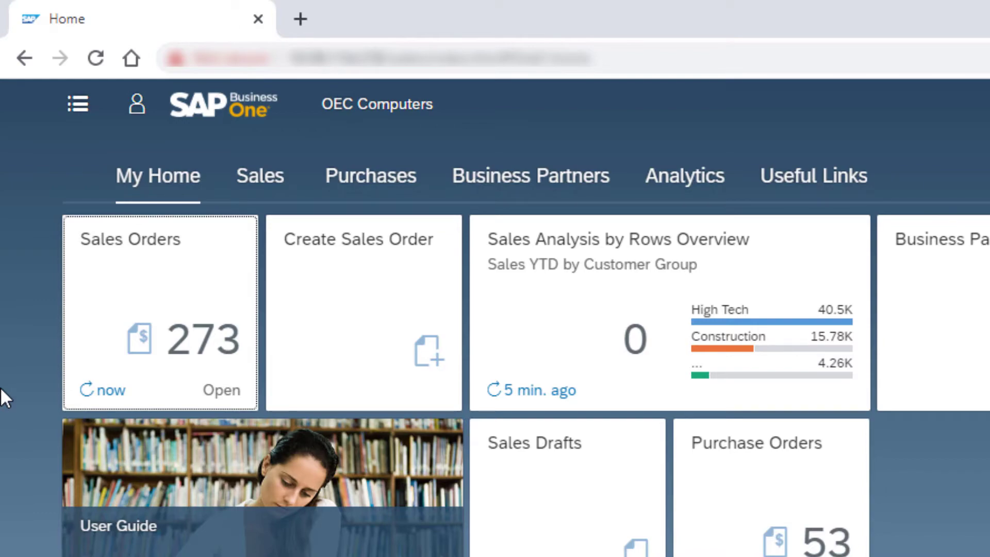
click(182, 350)
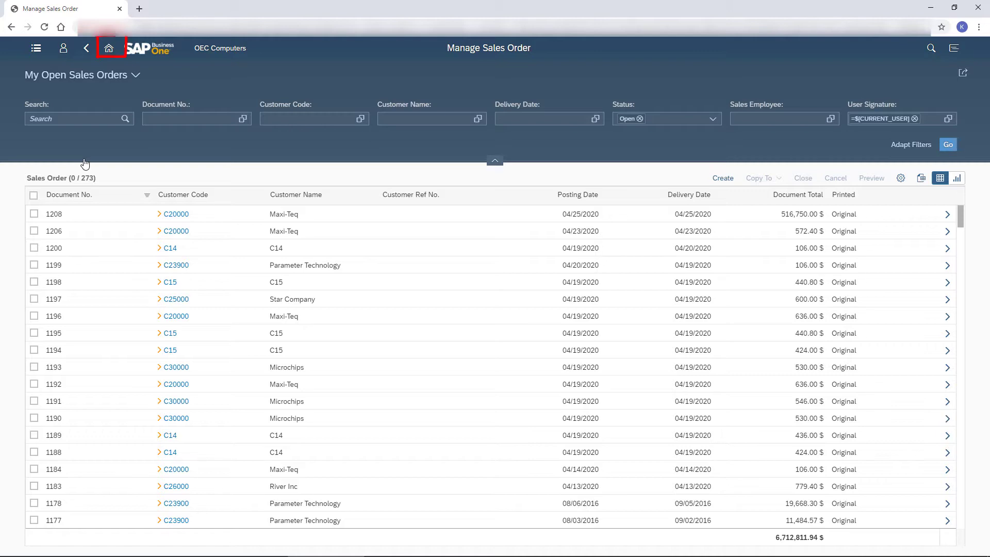
Return home, start and abandon a new sales order, then view the Analytics and Useful Links sections.
click(108, 54)
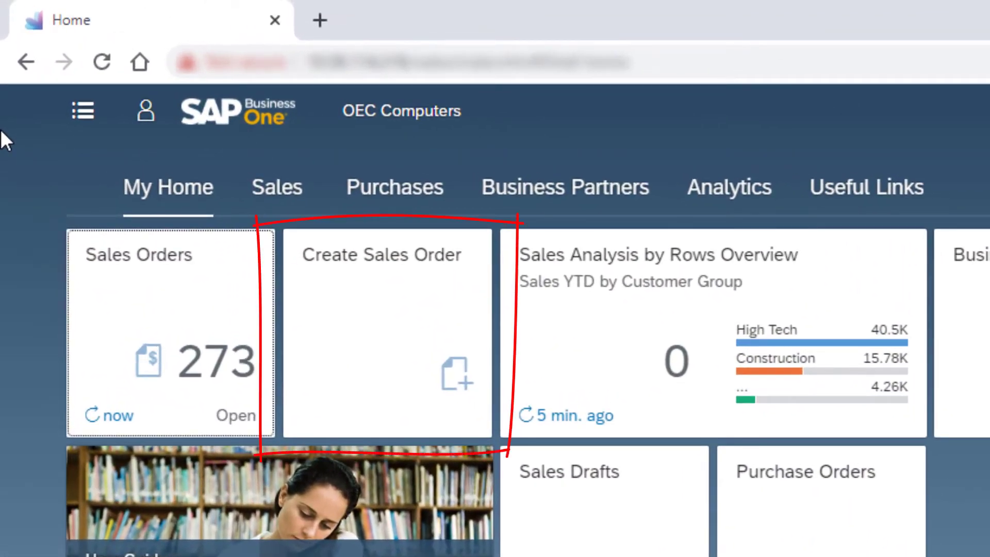
click(405, 355)
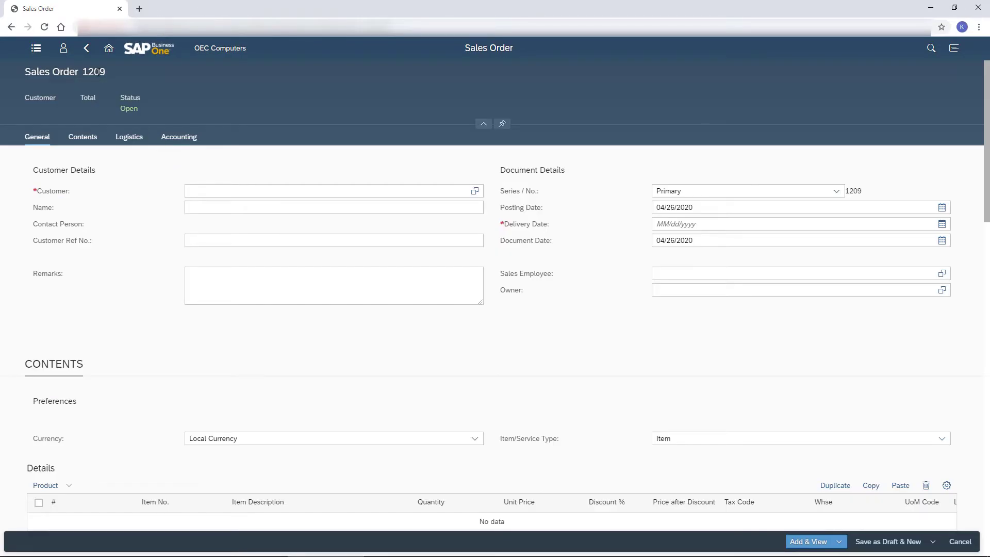
click(87, 50)
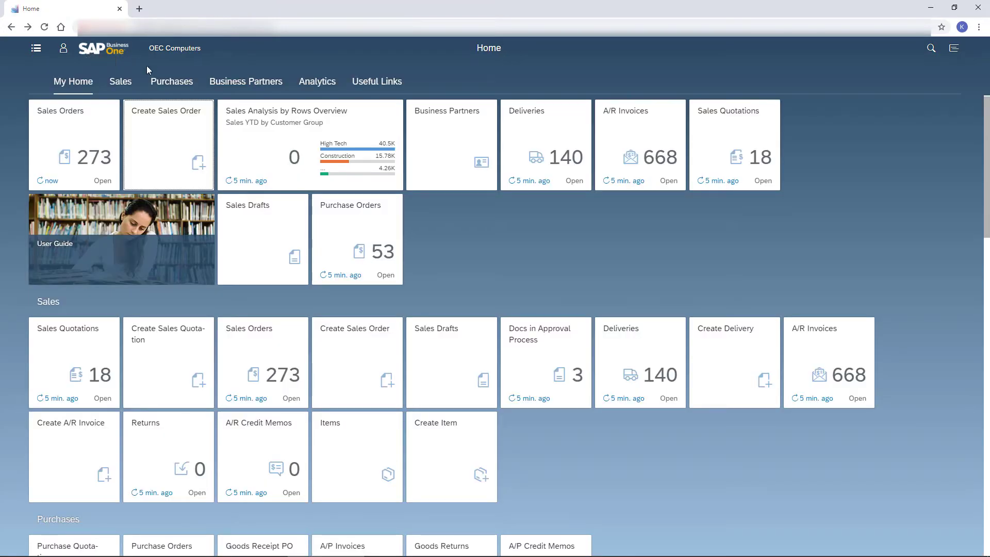
click(317, 85)
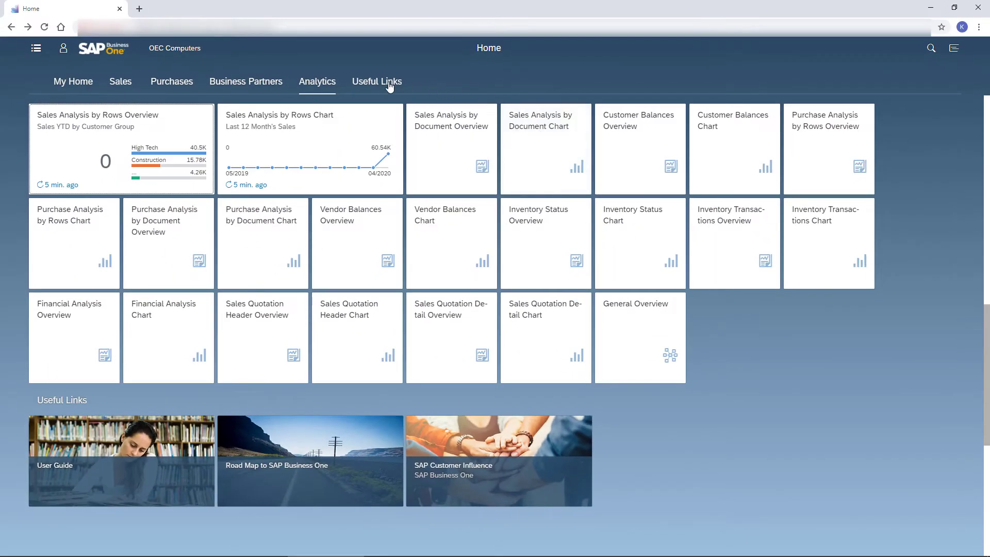
click(389, 84)
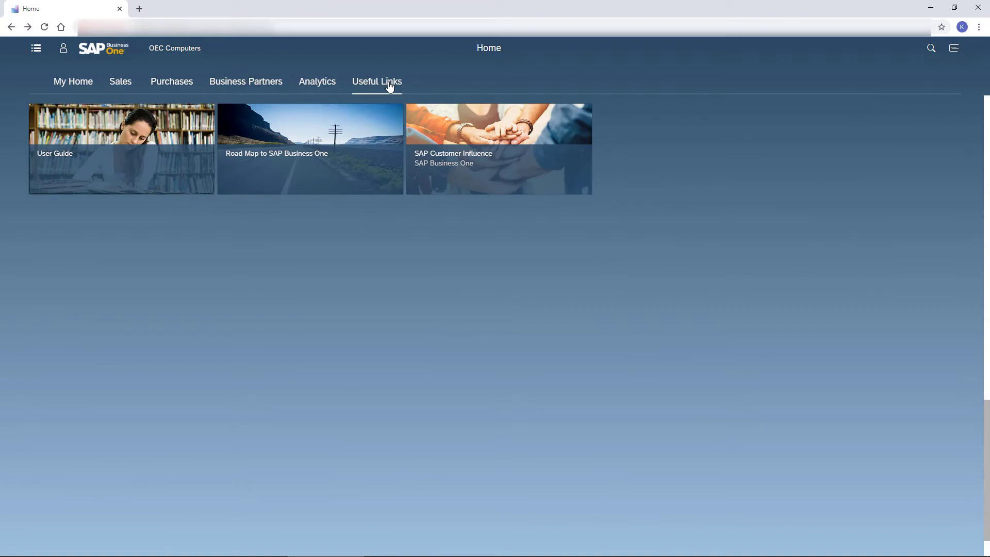
Place Purchase Orders beside Create Sales Order and move Sales Analysis by Rows Overview to row two.
click(80, 86)
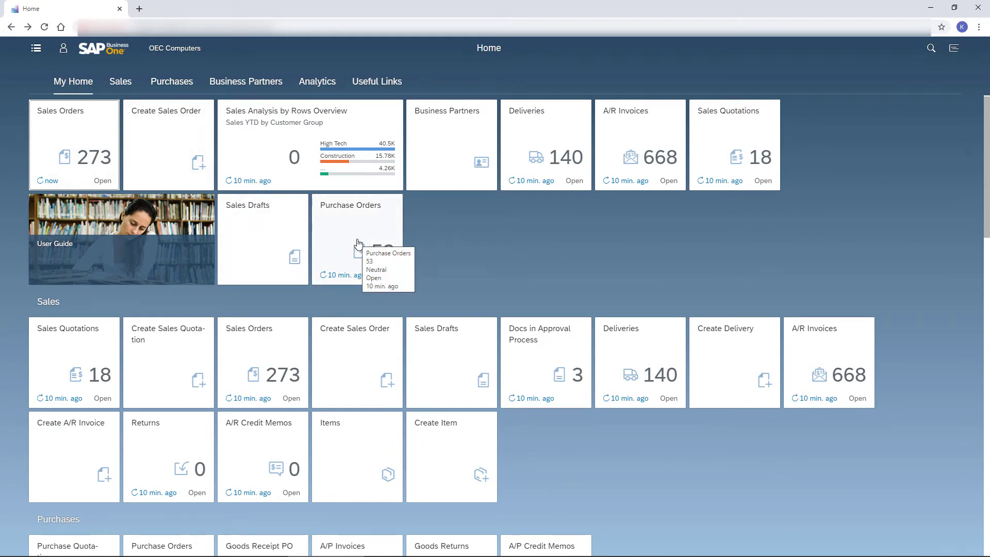
drag(359, 242, 252, 172)
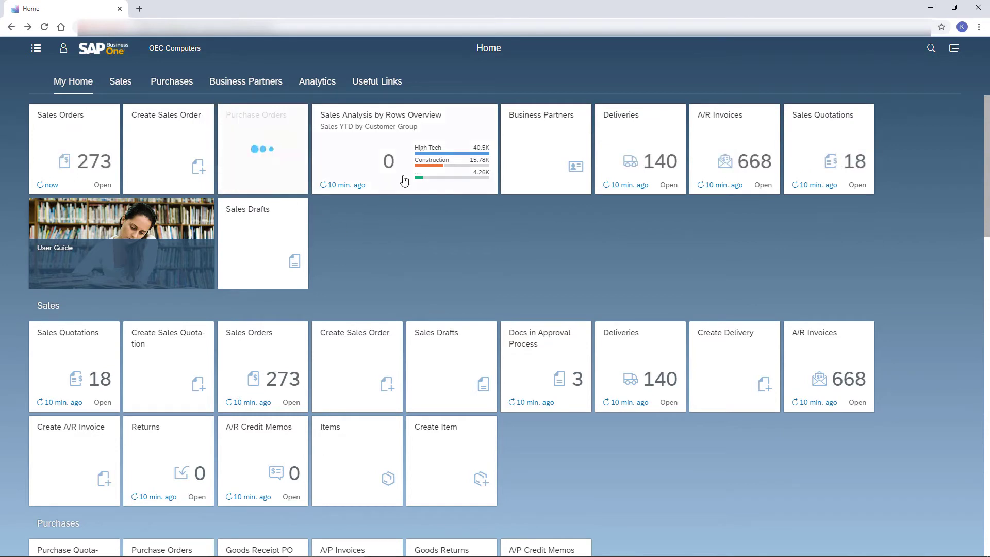
drag(403, 181, 104, 284)
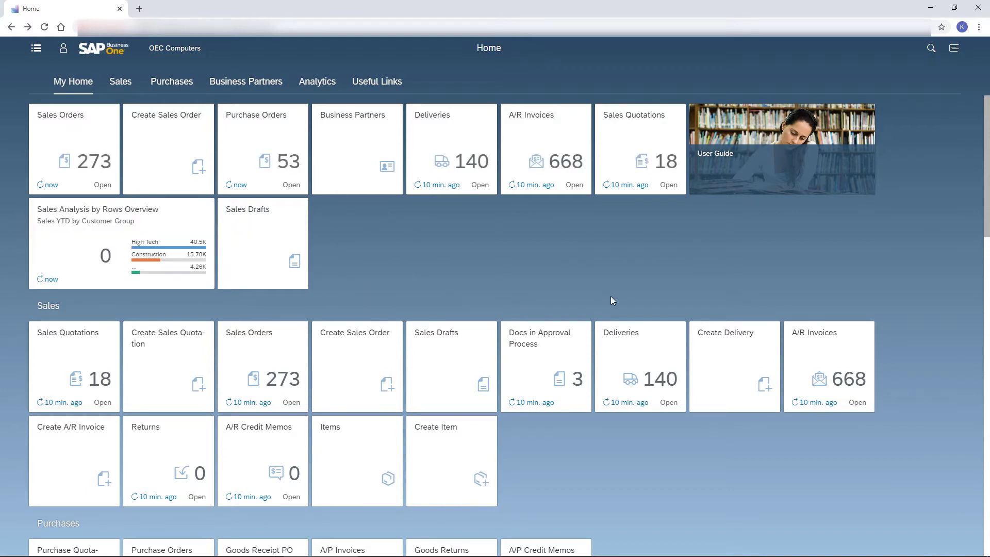
In home page edit mode, search the tile catalog for 'activi' and pin the Activities tile.
click(63, 50)
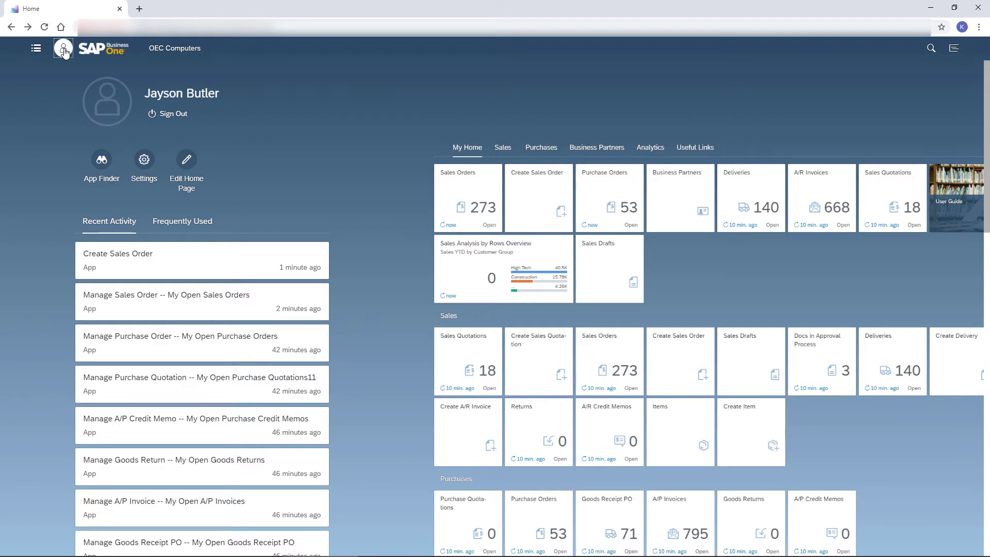
click(187, 161)
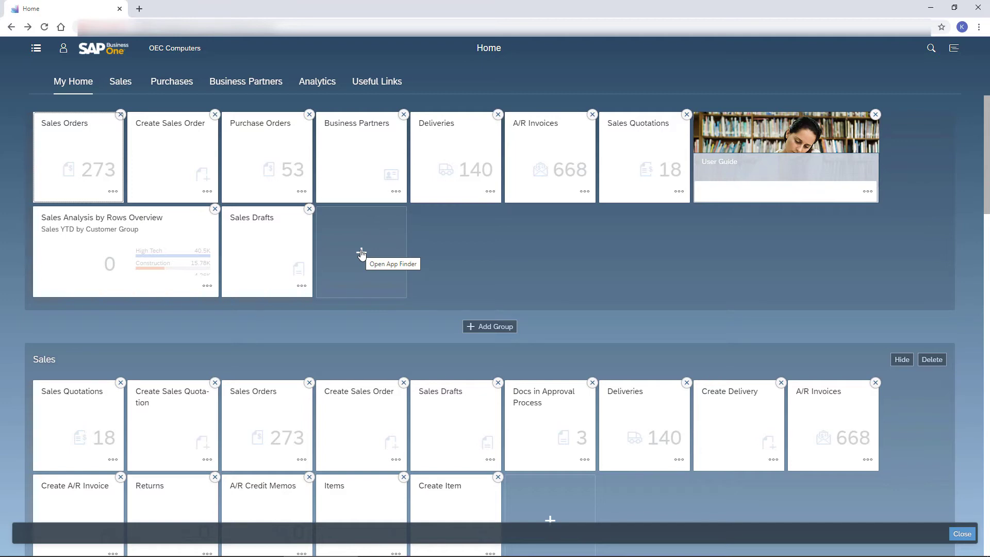
click(361, 254)
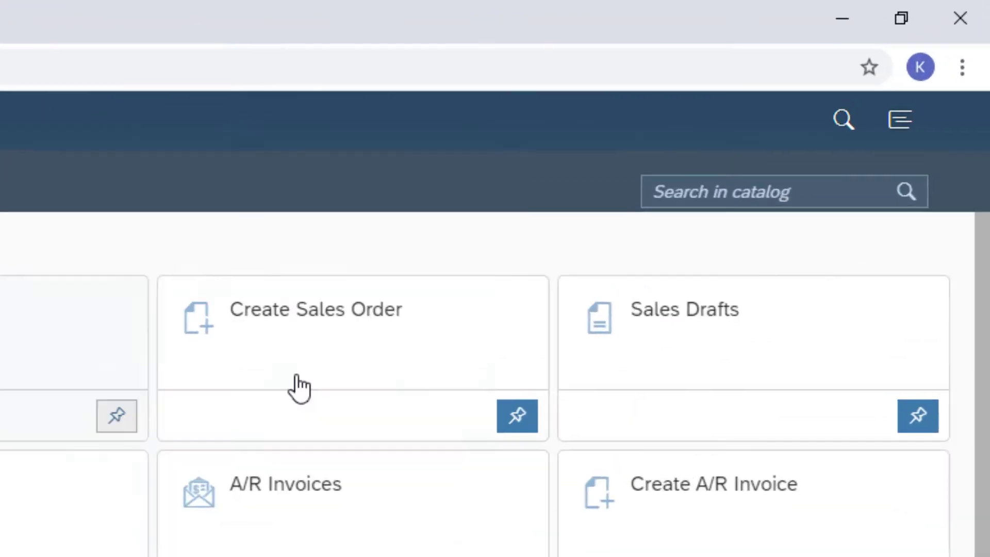
click(893, 78)
text(activ)
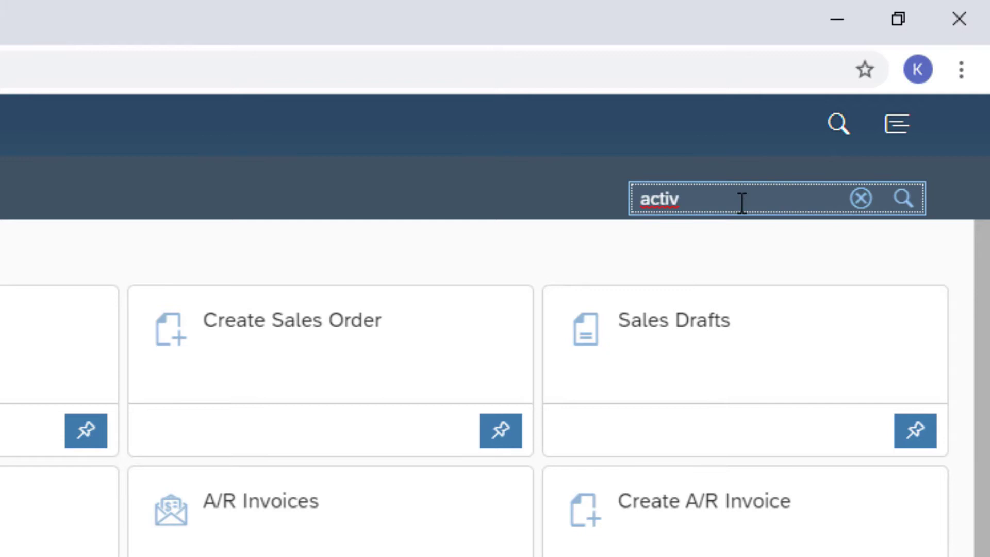
text(i)
click(902, 200)
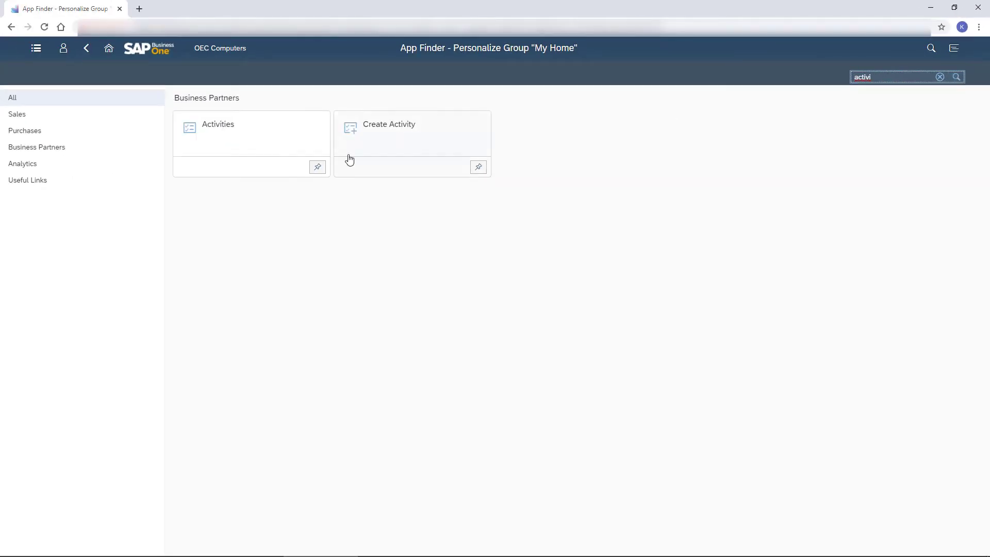
click(317, 167)
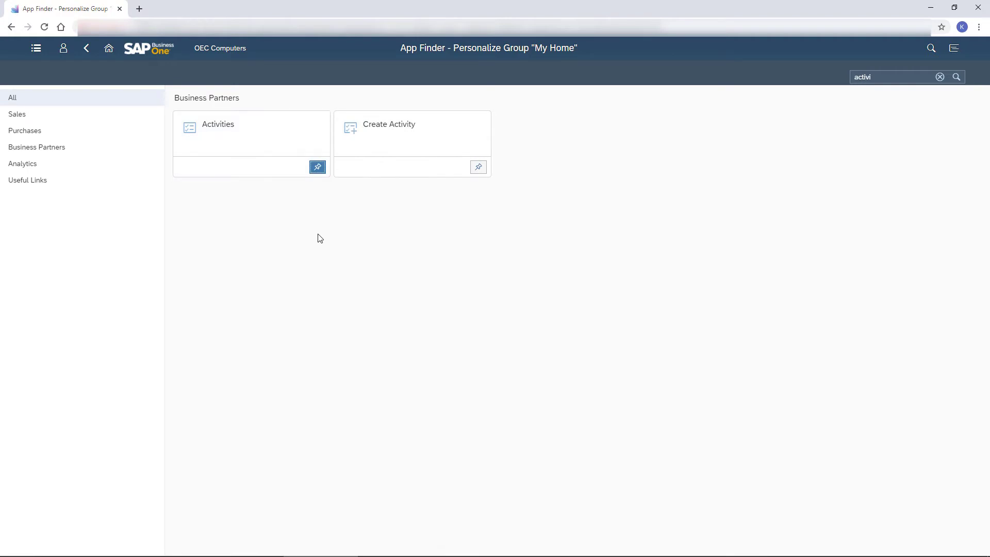
Back in the editor, review the Sales Drafts tile options and save the home page changes.
click(85, 49)
click(85, 50)
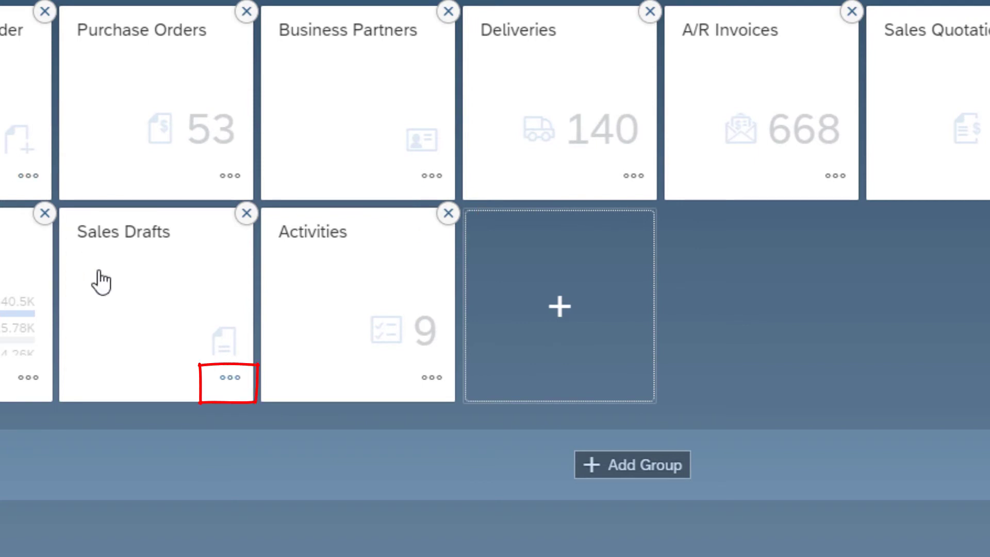
click(231, 378)
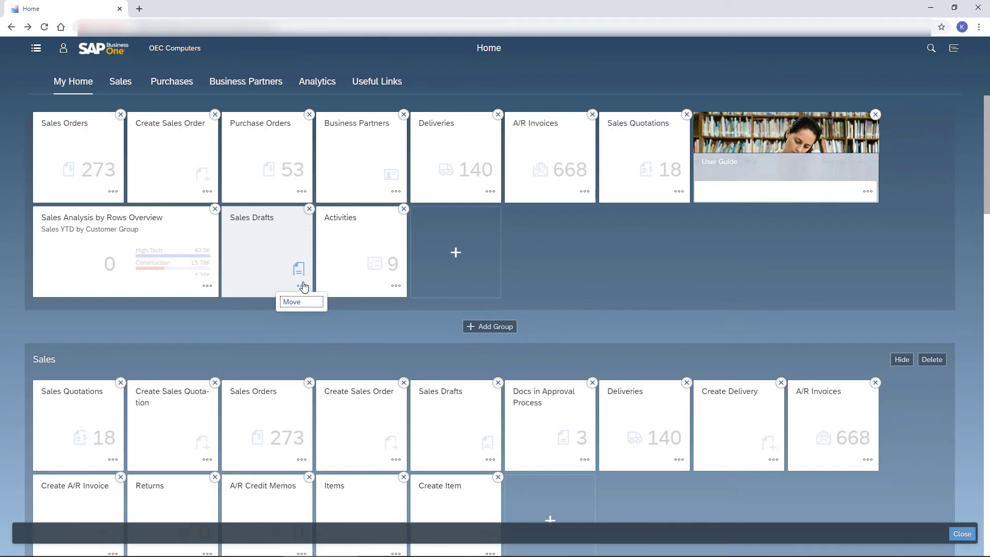
click(962, 534)
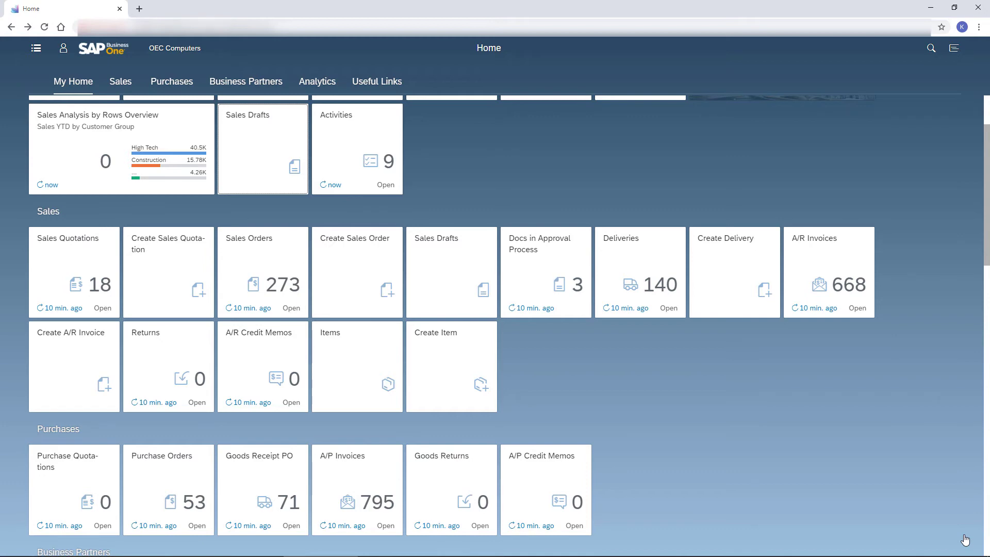
click(45, 49)
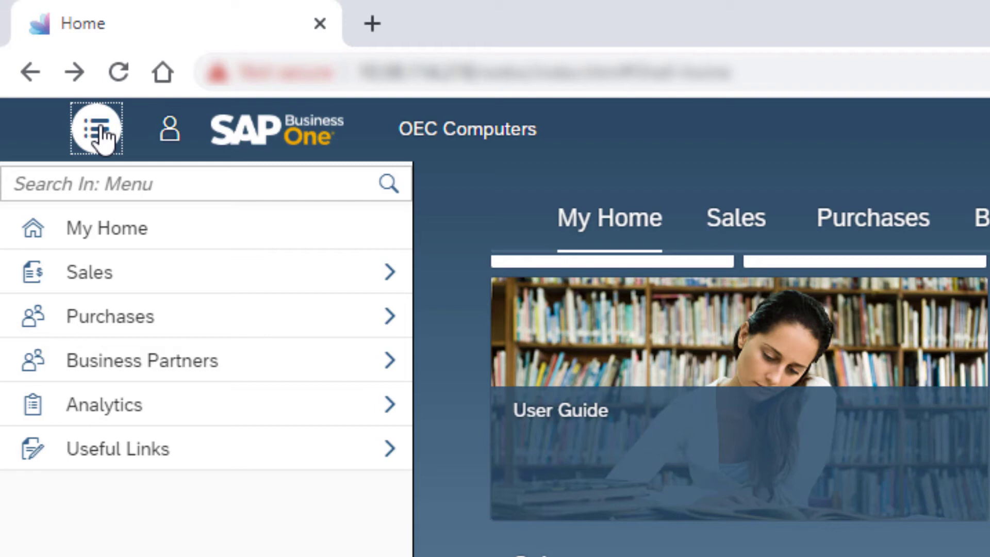
click(113, 174)
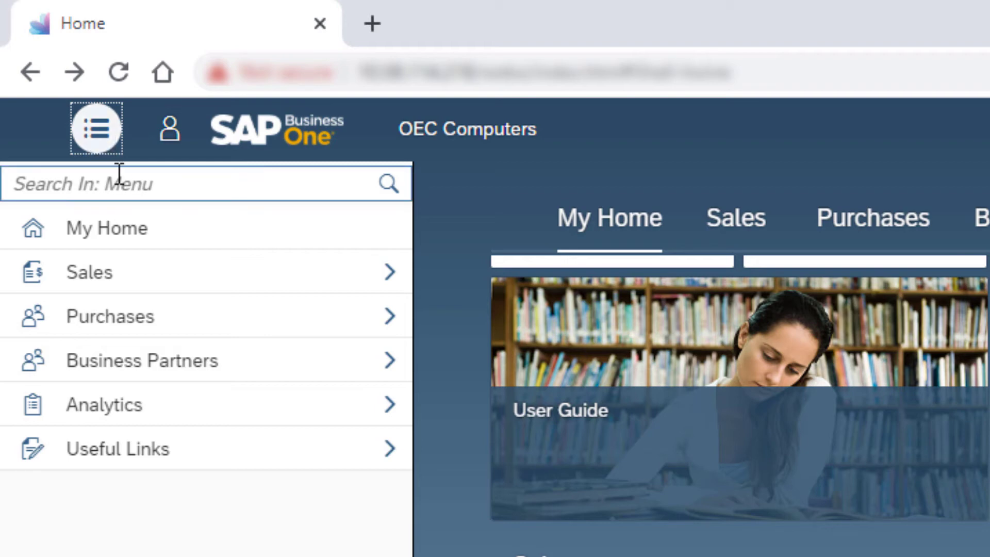
text(dra)
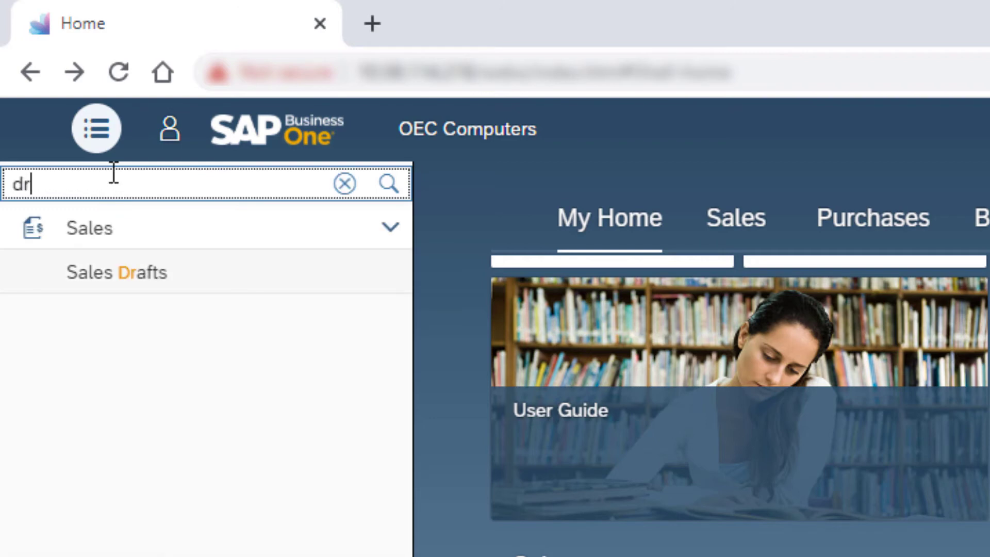
text(ft)
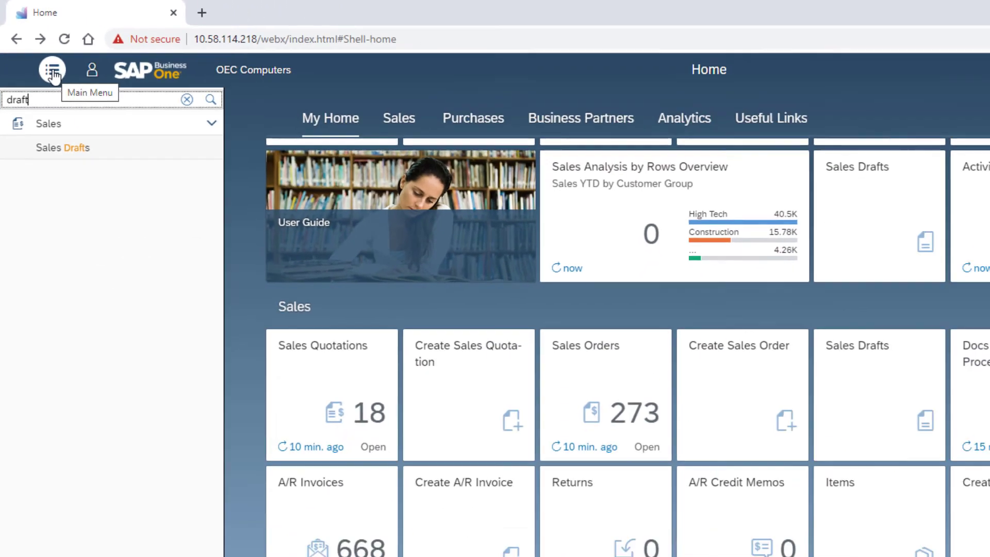
click(98, 131)
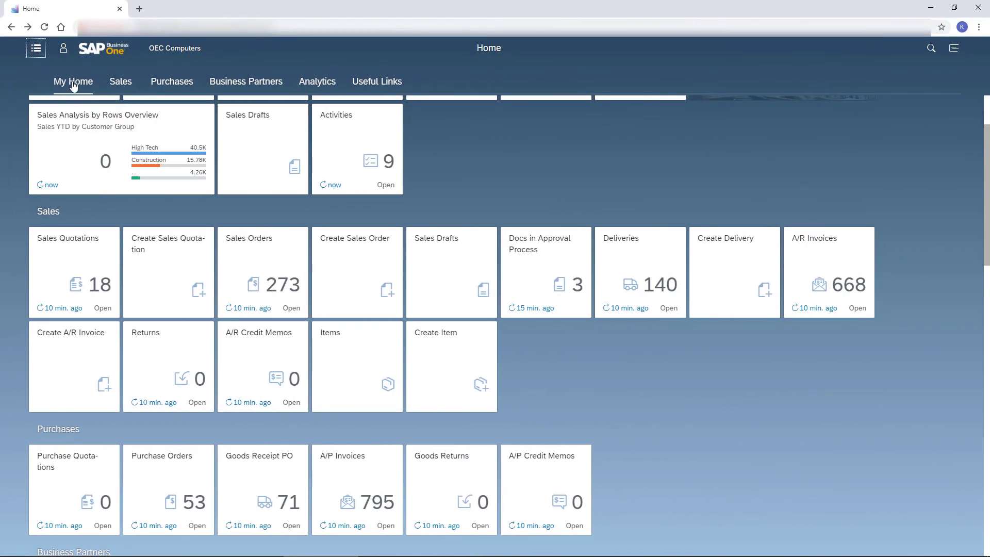
Review notifications by date and by priority, close them, and open the profile panel.
click(73, 84)
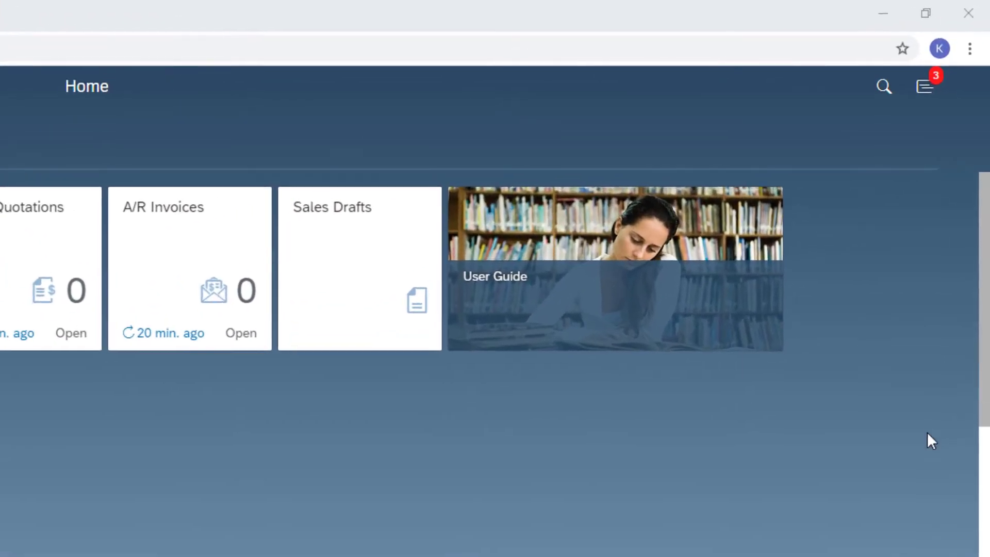
click(925, 98)
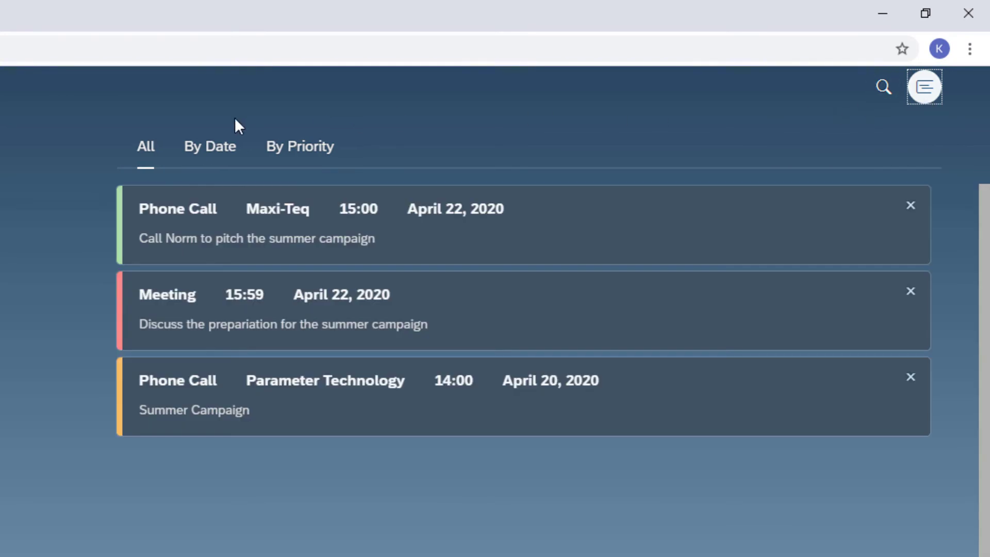
click(211, 150)
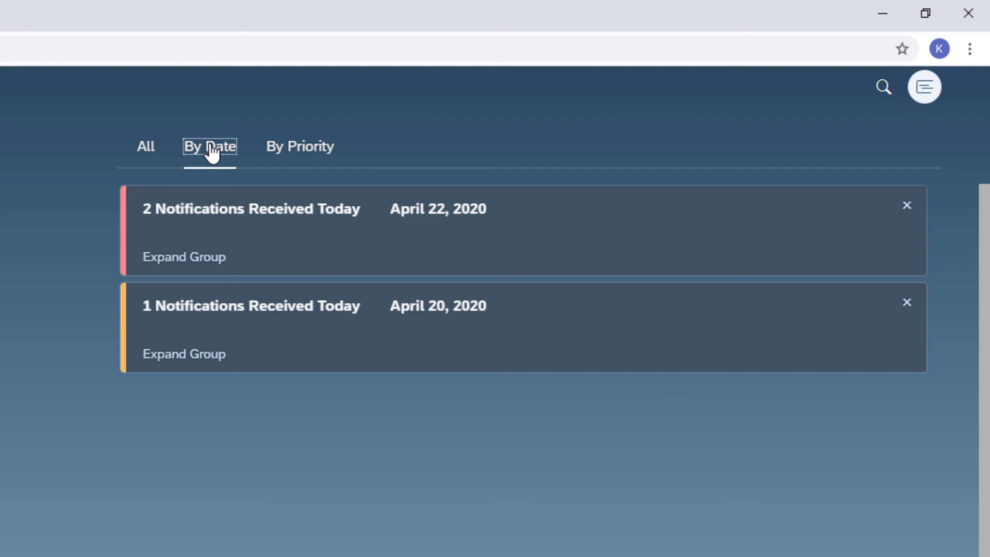
click(299, 149)
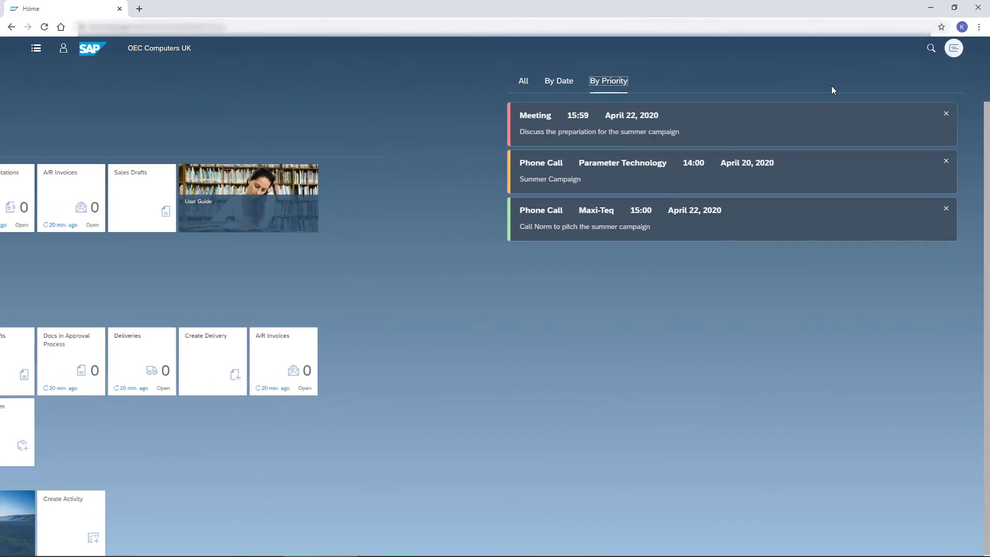
click(953, 49)
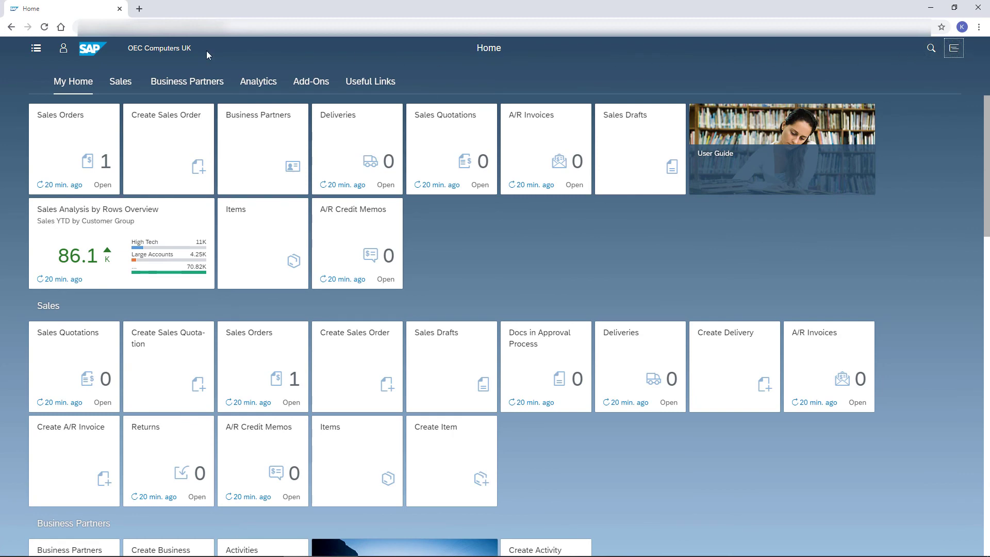
click(63, 48)
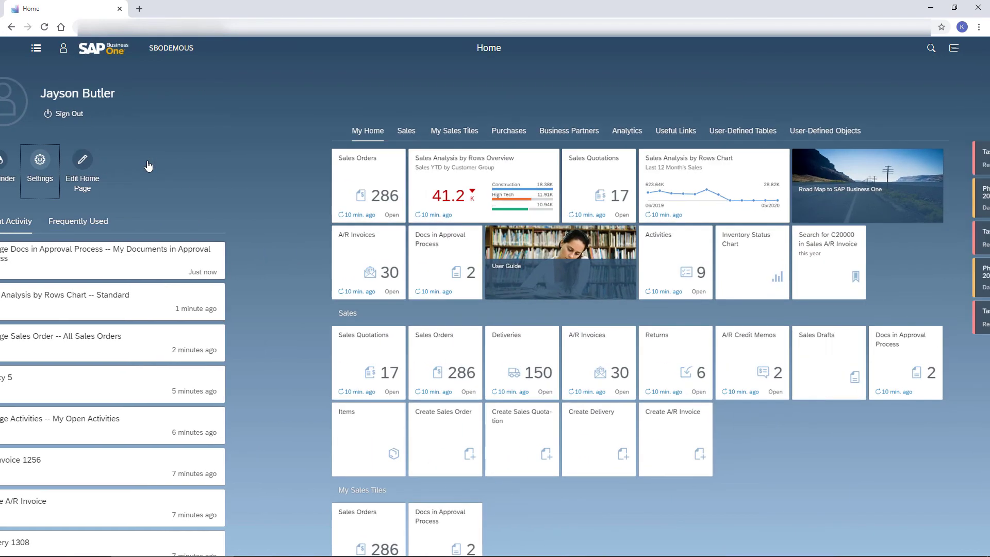
Look through the Notifications and Language & Region settings, keeping English as the language.
click(145, 162)
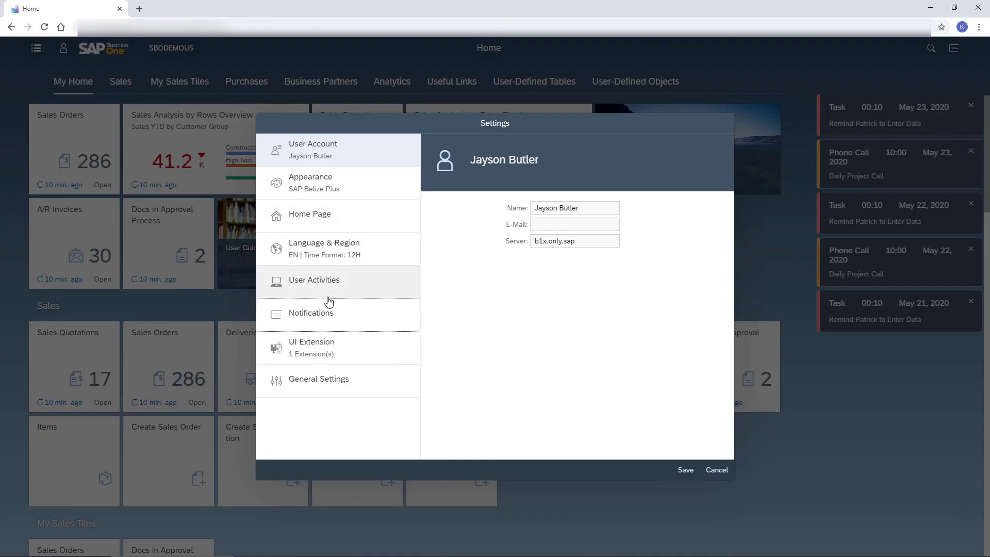
click(328, 322)
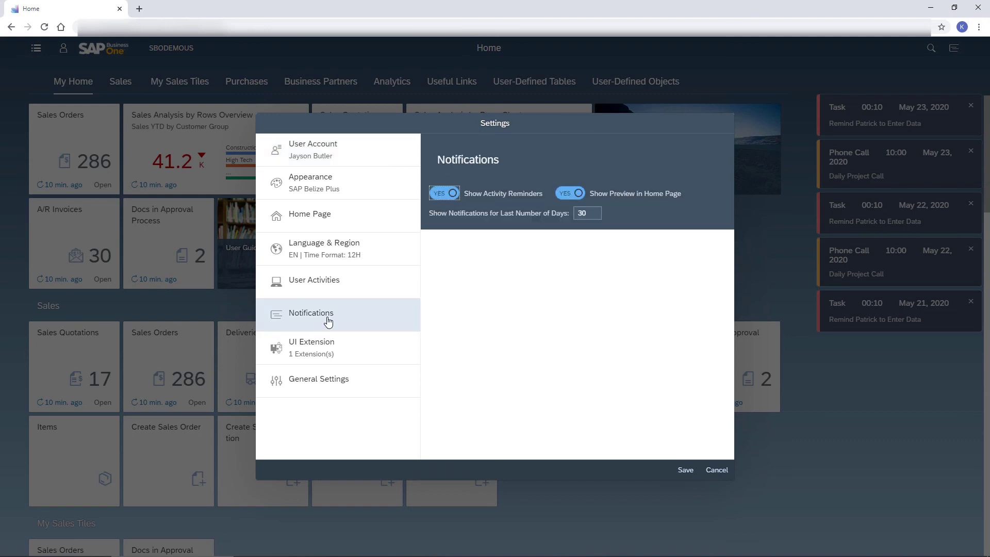
click(320, 256)
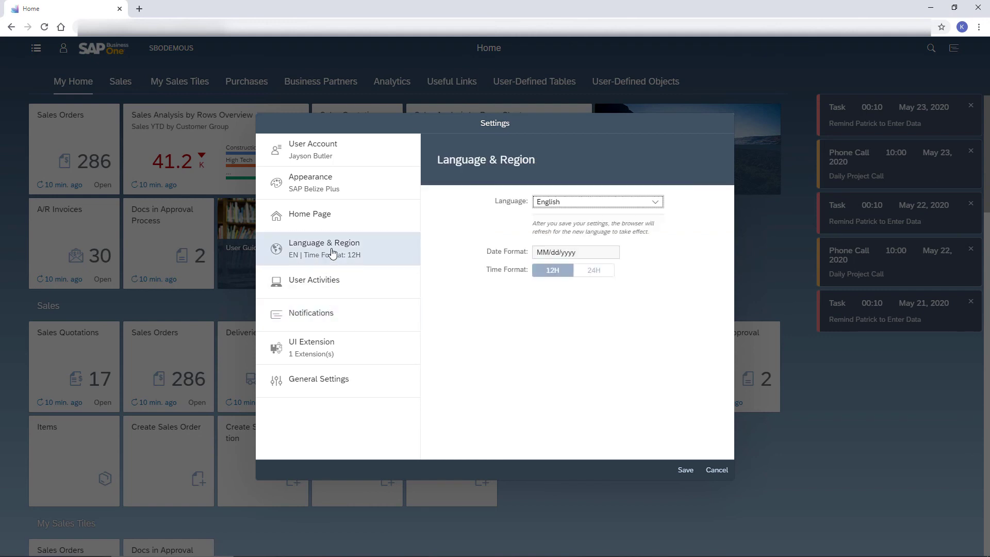
click(655, 203)
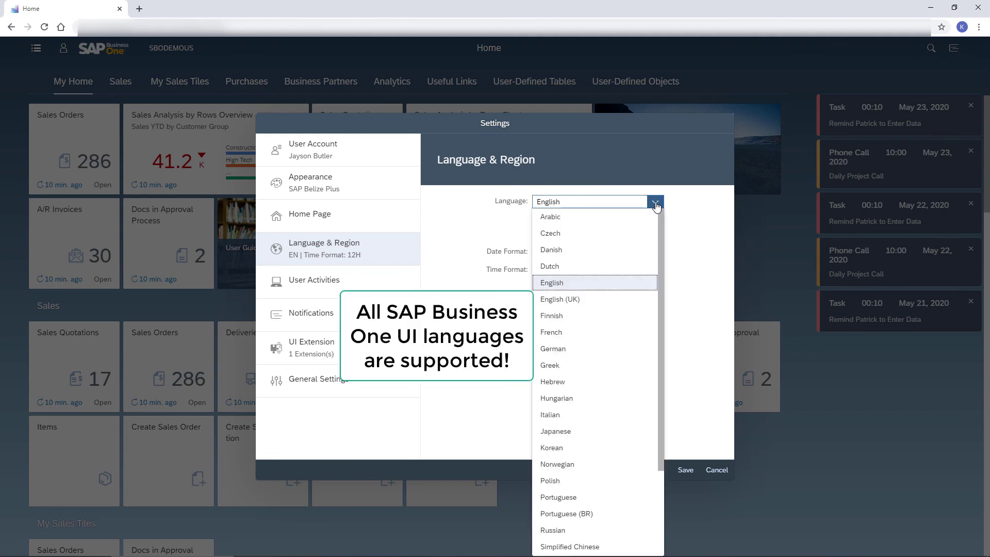
click(655, 203)
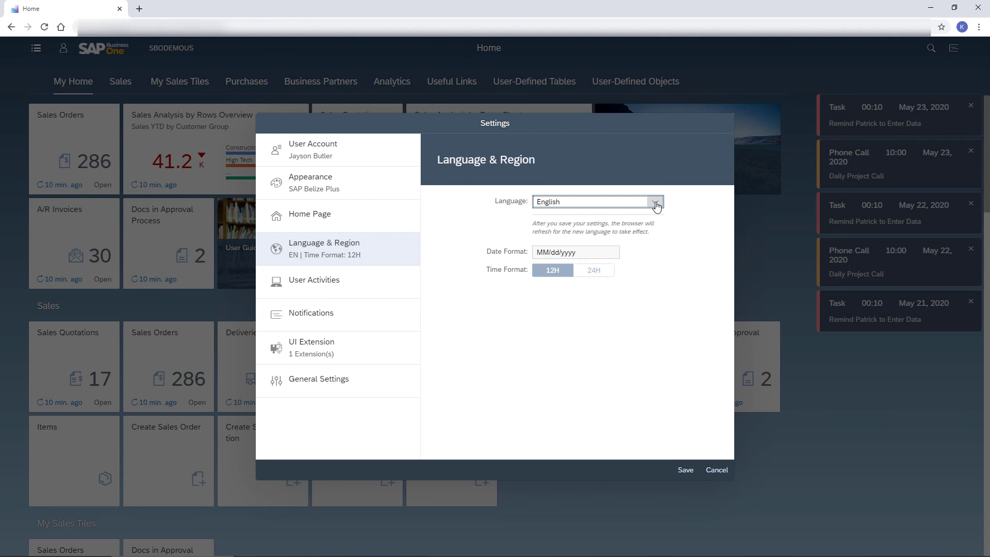
Choose the SAP Belize HCB high-contrast theme under Appearance and save.
click(330, 190)
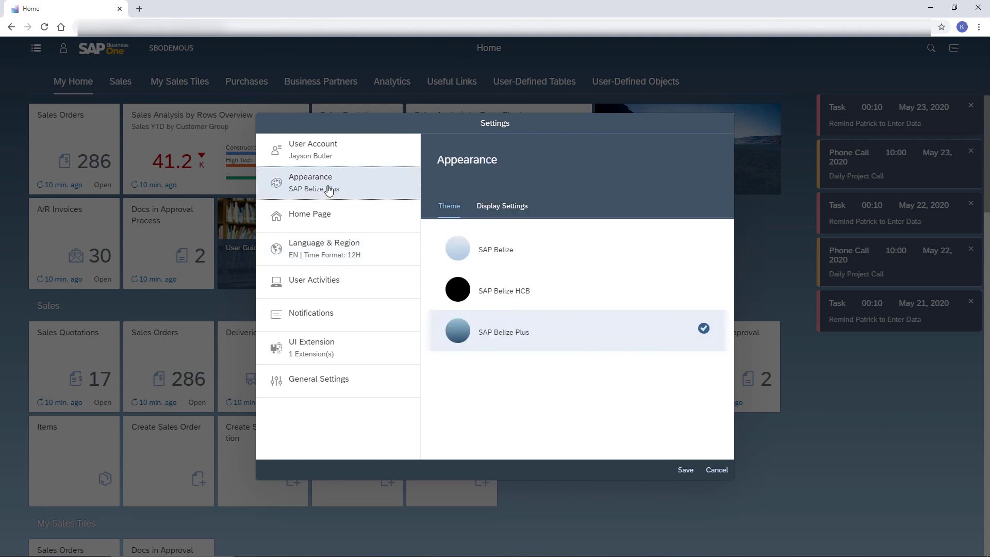
click(520, 295)
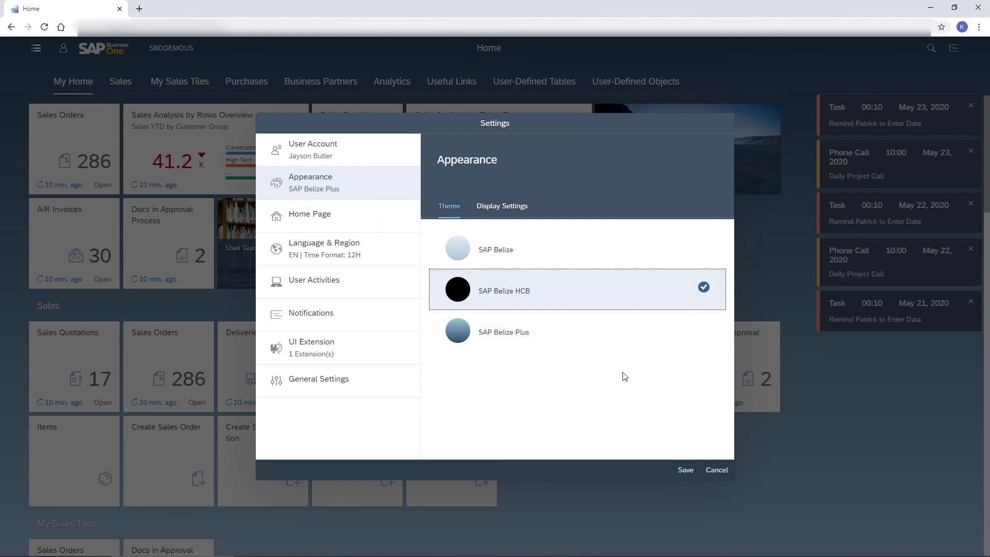
click(685, 470)
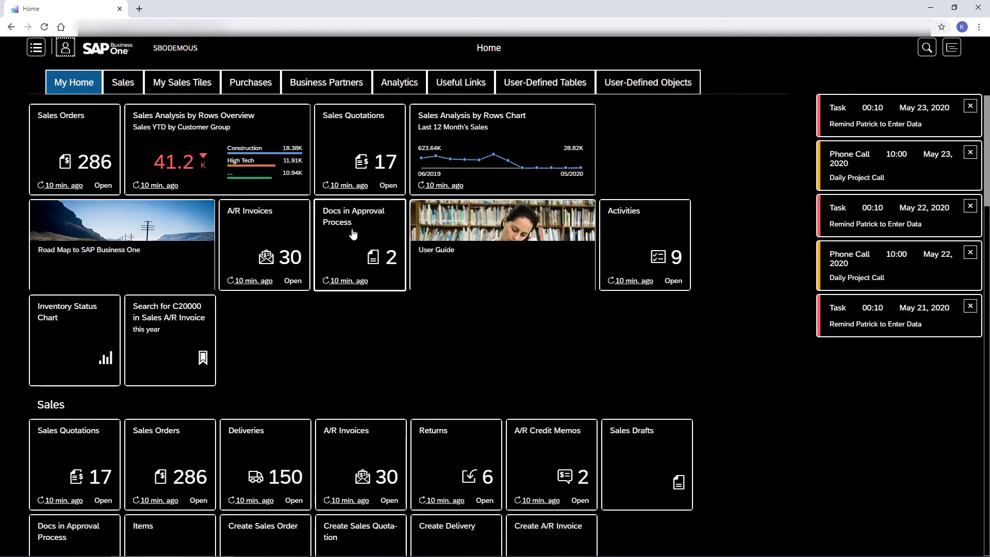
click(66, 48)
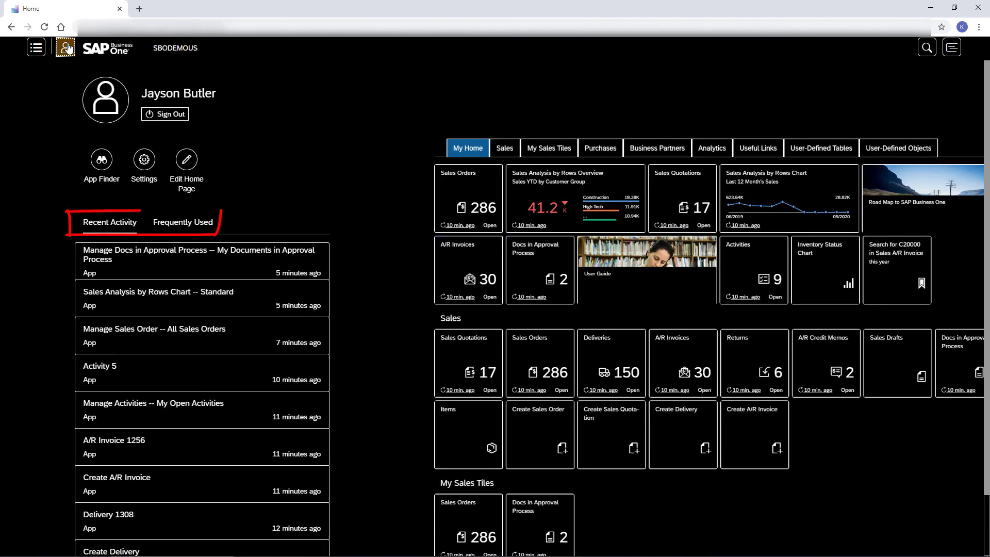
click(182, 222)
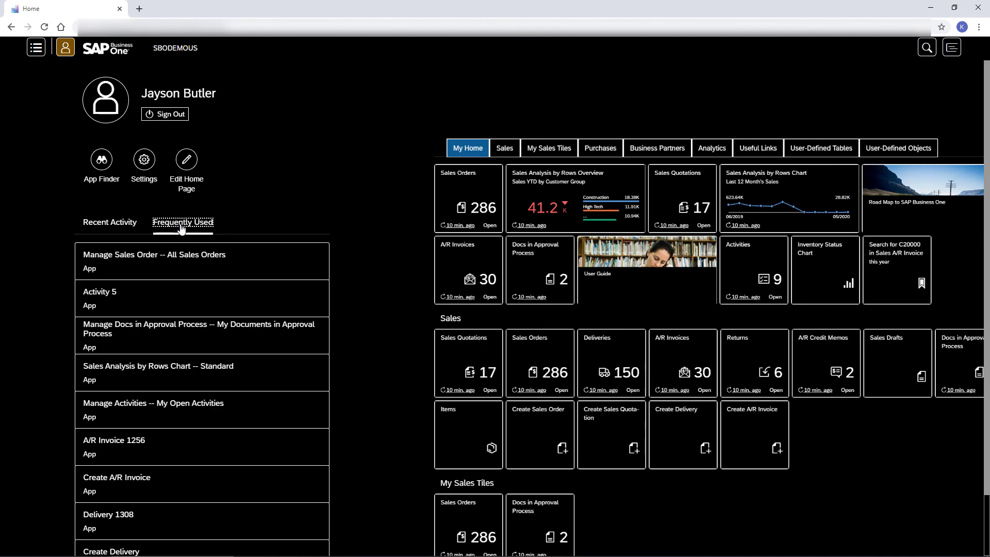
click(65, 49)
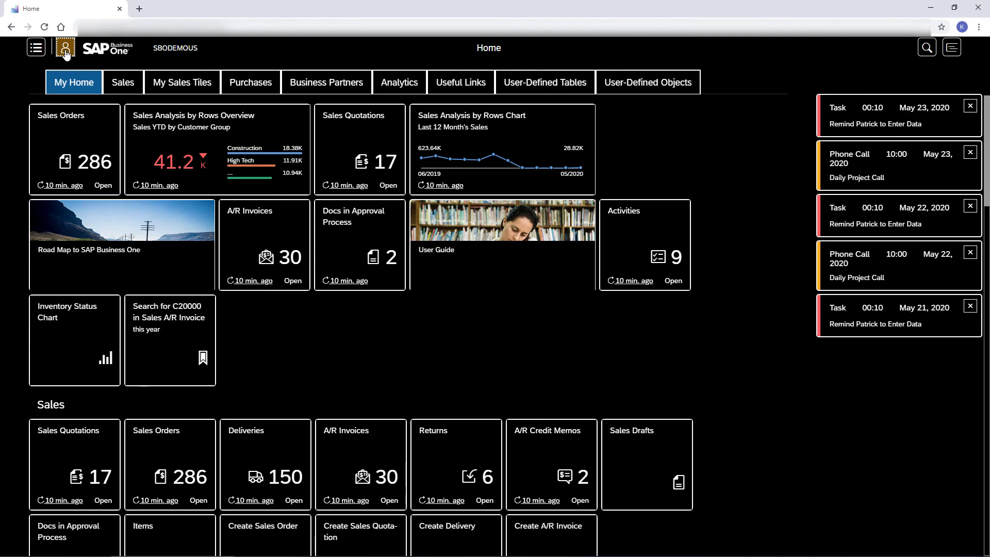